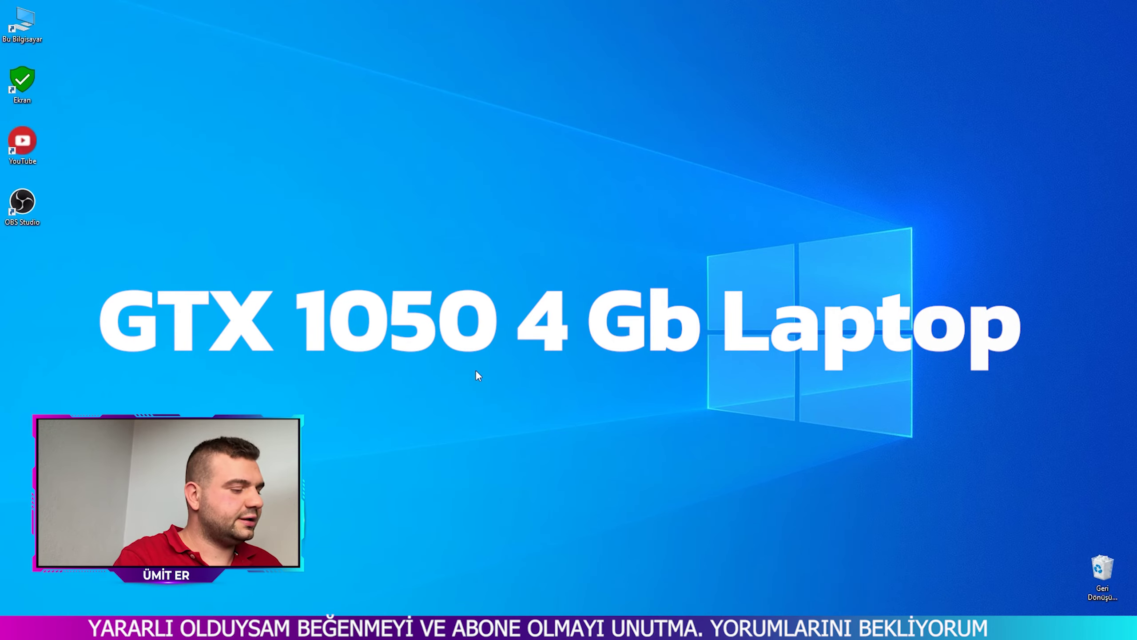
Open the in-game overlay and go to its Video görüntü yakalama (video capture) settings
{"action": "key", "text": "alt+z"}
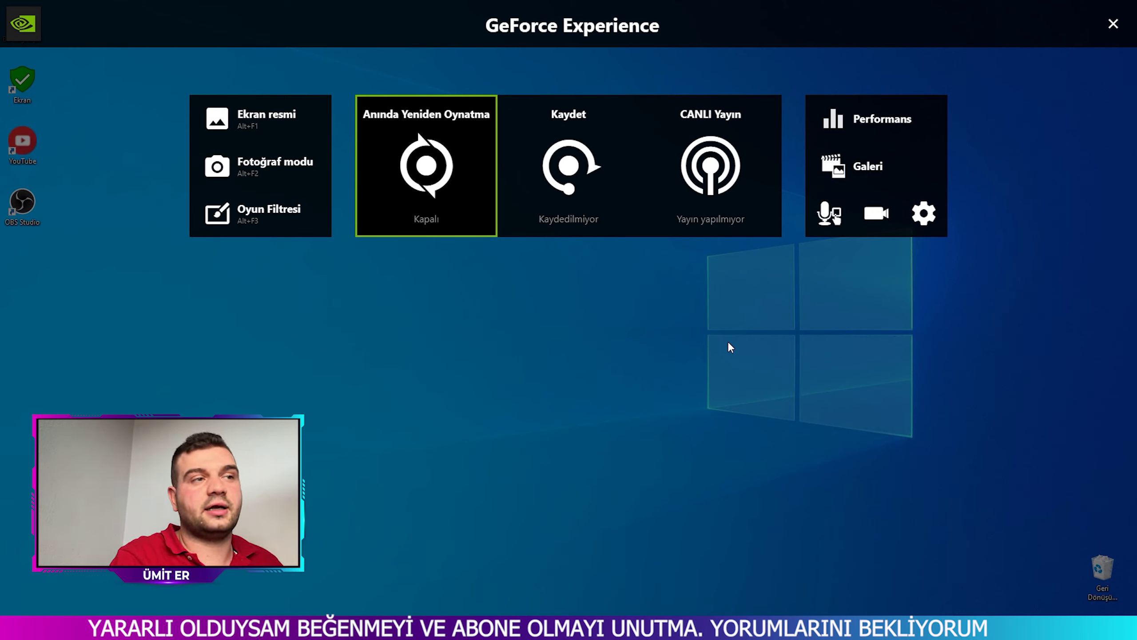
{"action": "left_click", "coordinate": [923, 213]}
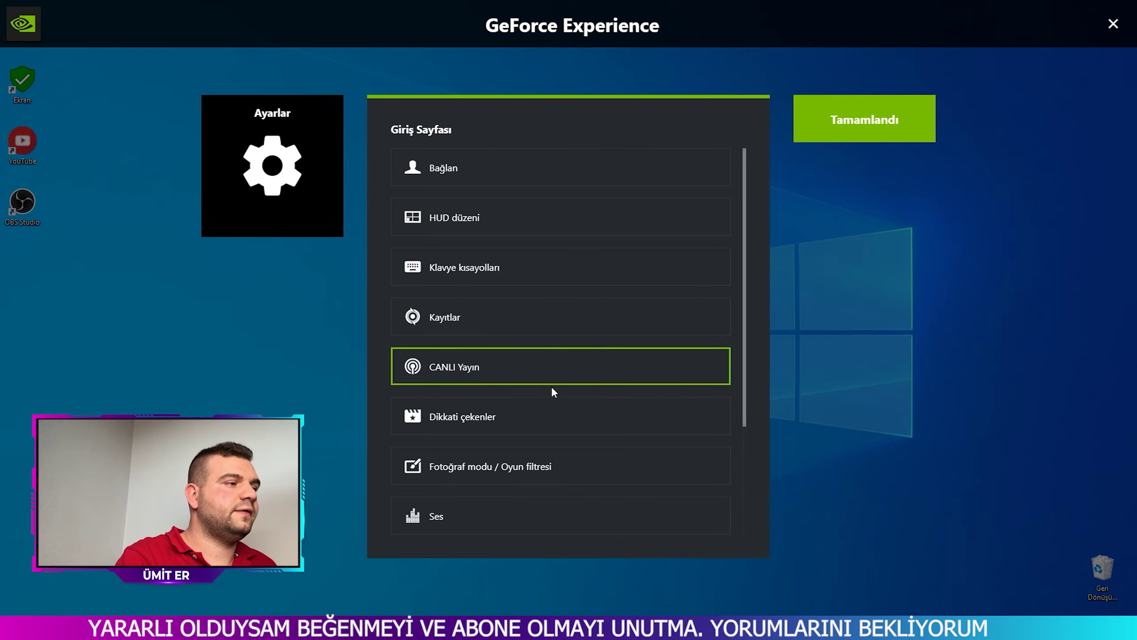
{"action": "scroll", "coordinate": [550, 389], "scroll_direction": "down", "scroll_amount": 3}
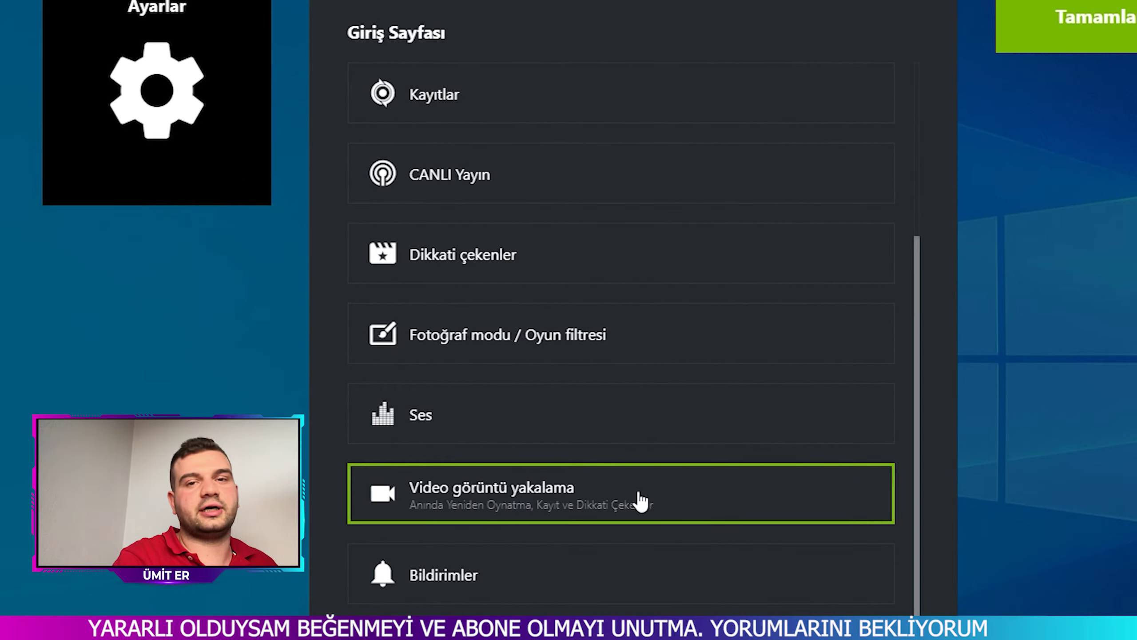
{"action": "left_click", "coordinate": [639, 499]}
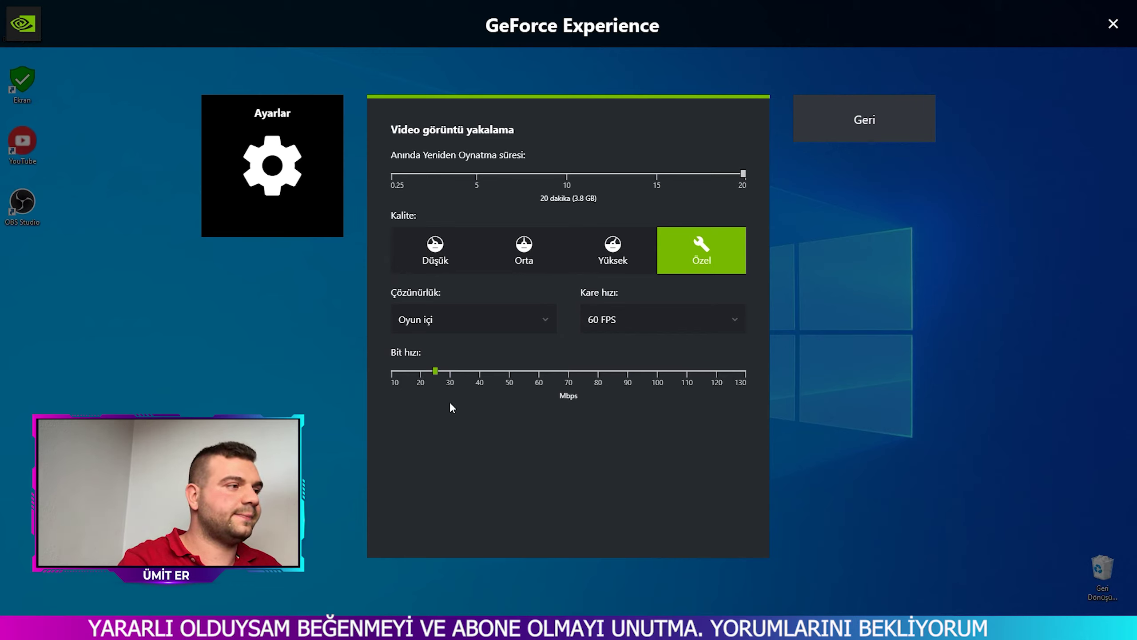
Try video capture bit rates of 15 and 50 Mbps, settle on 25 Mbps, and return to the settings overview
{"action": "left_click", "coordinate": [407, 372]}
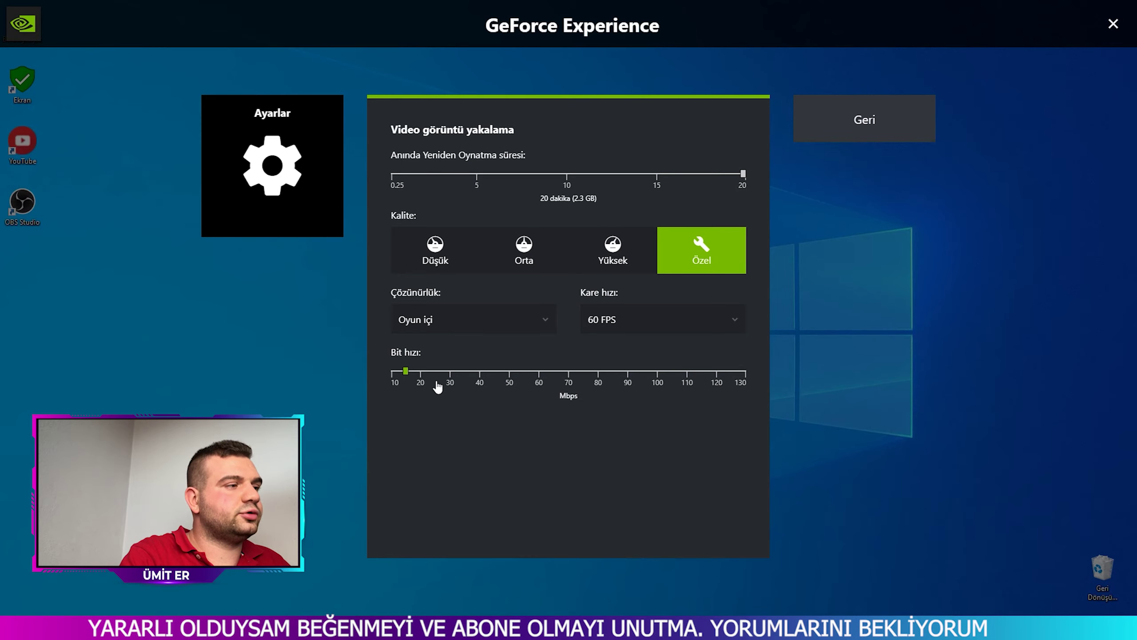
{"action": "left_click", "coordinate": [439, 376]}
{"action": "left_click_drag", "start_coordinate": [433, 372], "coordinate": [409, 380]}
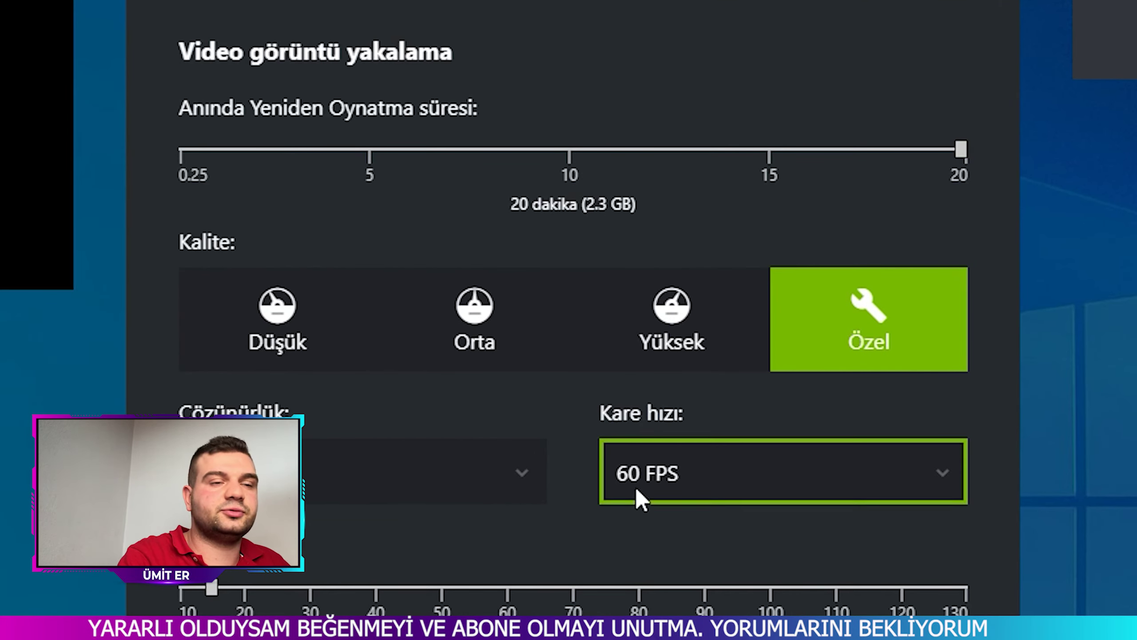
{"action": "left_click", "coordinate": [276, 588]}
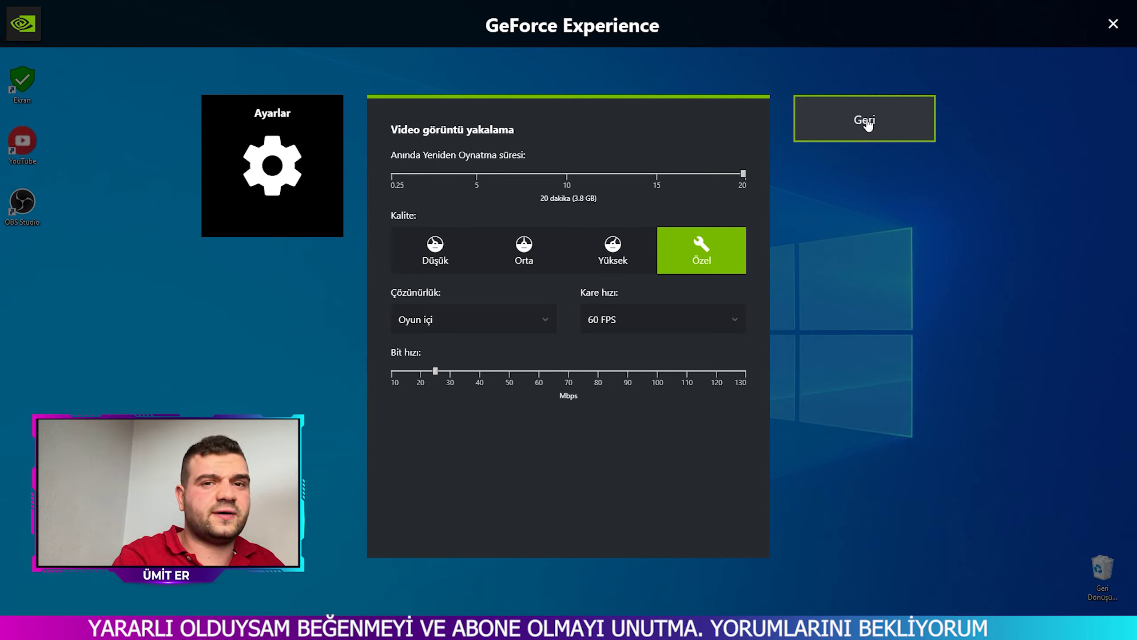
{"action": "left_click", "coordinate": [510, 374]}
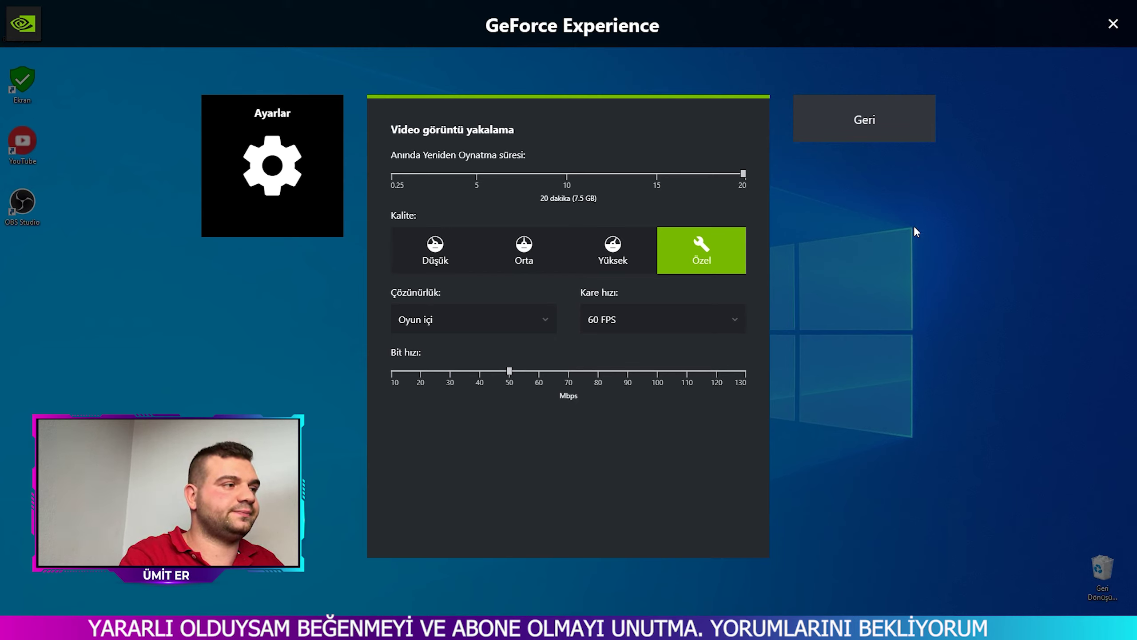
{"action": "left_click", "coordinate": [435, 373]}
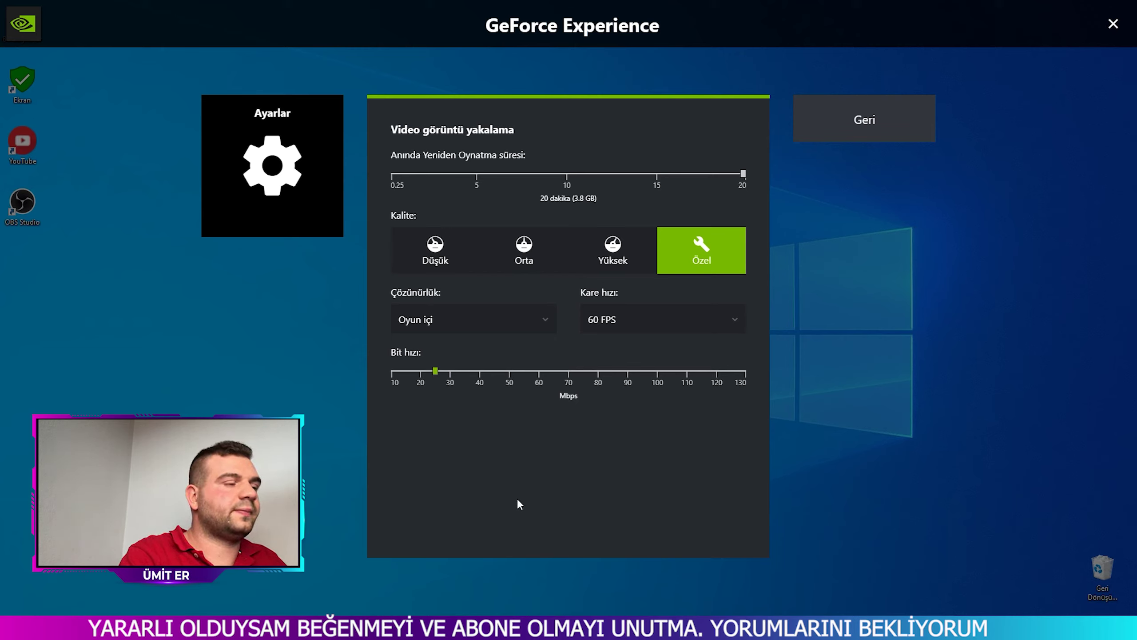
{"action": "left_click", "coordinate": [866, 128]}
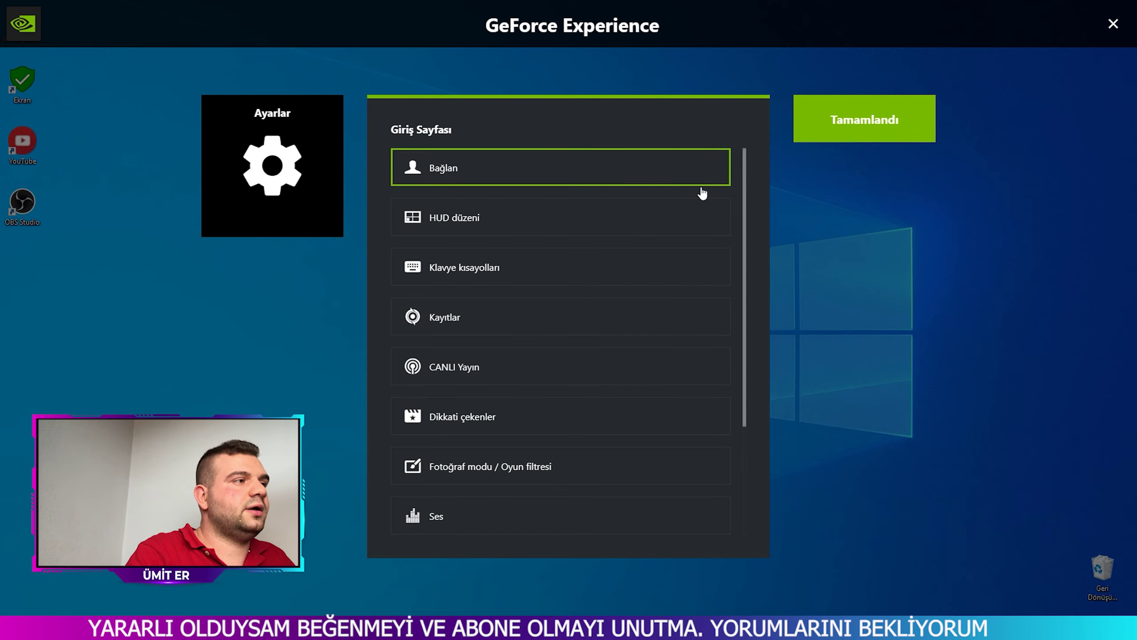
In the HUD layout, place the camera in the lower-right corner at medium size after trying the off option and other sizes
{"action": "left_click", "coordinate": [523, 228]}
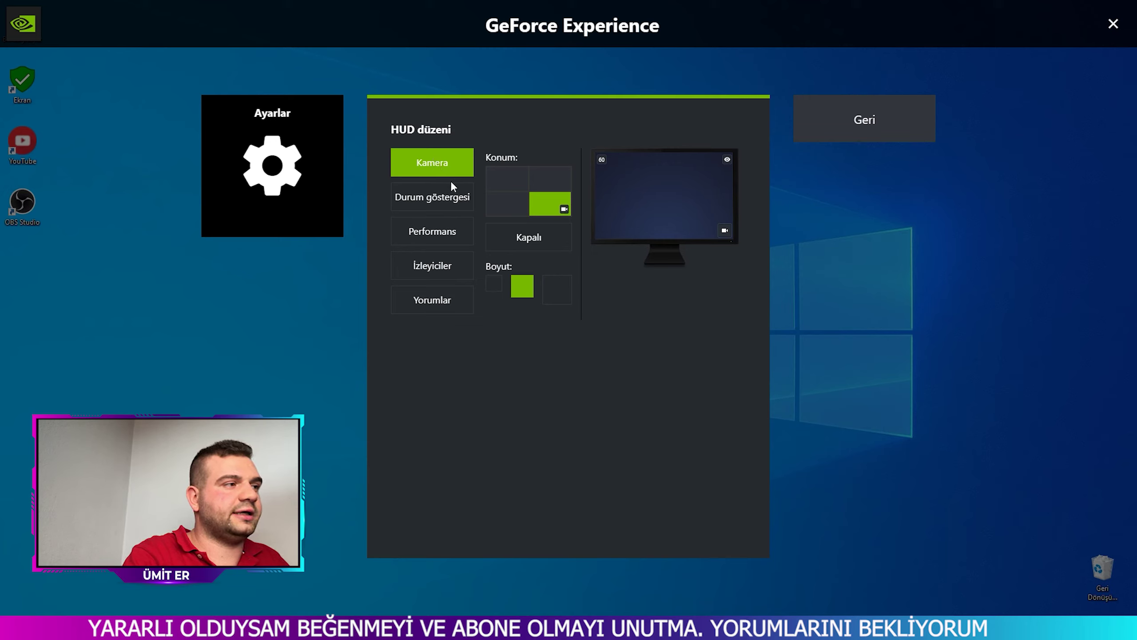
{"action": "left_click", "coordinate": [524, 242]}
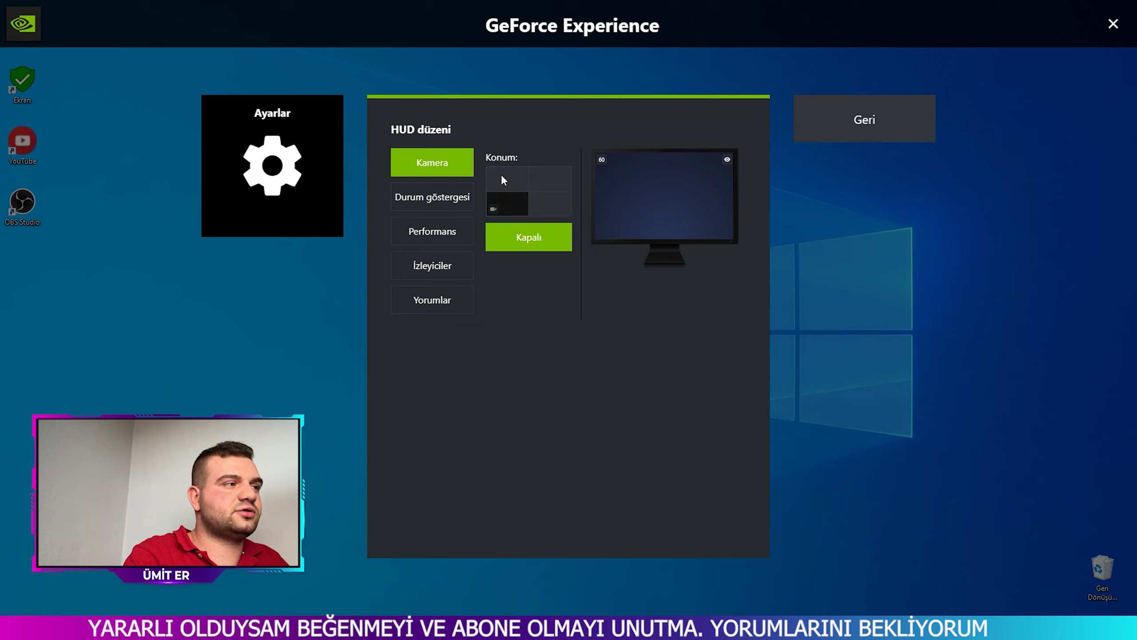
{"action": "left_click", "coordinate": [545, 204]}
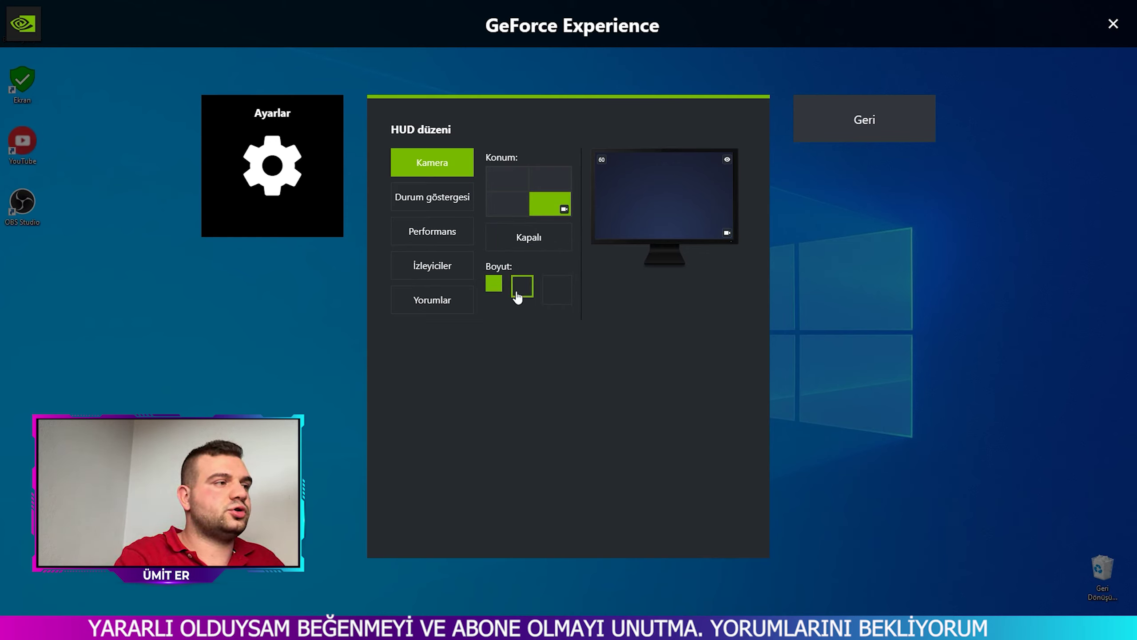
{"action": "left_click", "coordinate": [561, 308]}
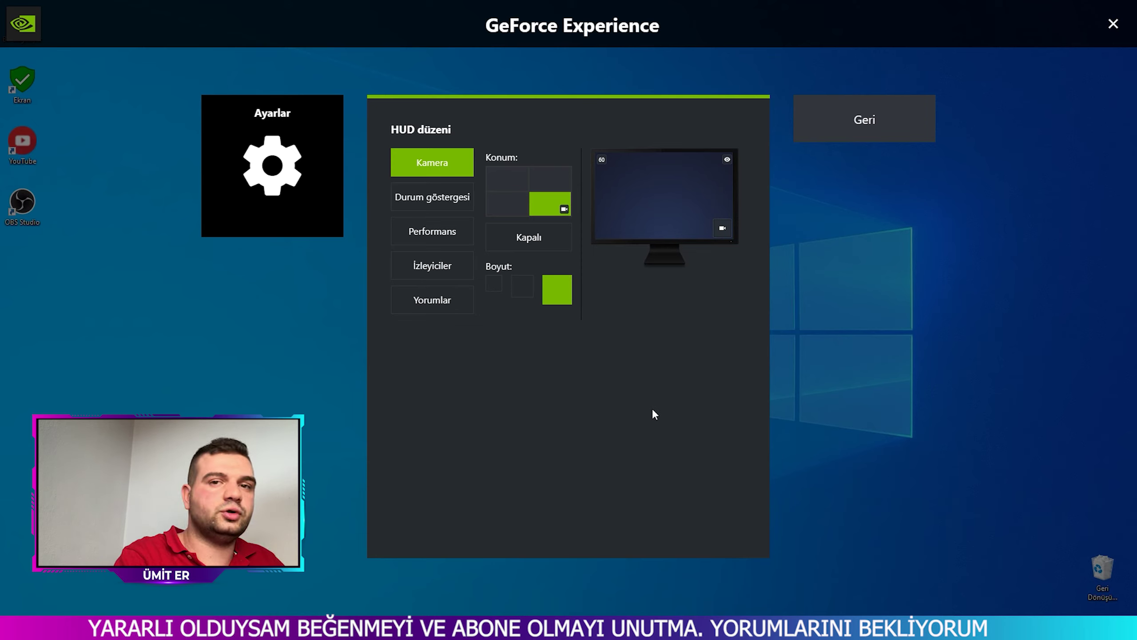
{"action": "left_click", "coordinate": [522, 287]}
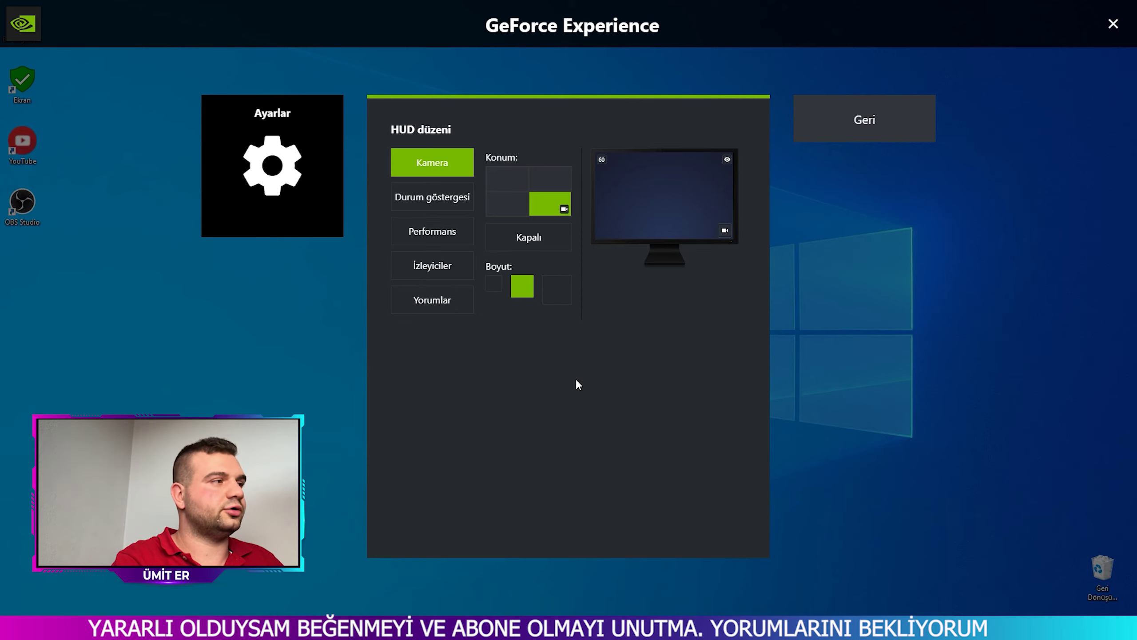
Turn the HUD's performance display off and on again, placing the FPS counter in the upper-left corner
{"action": "left_click", "coordinate": [448, 235]}
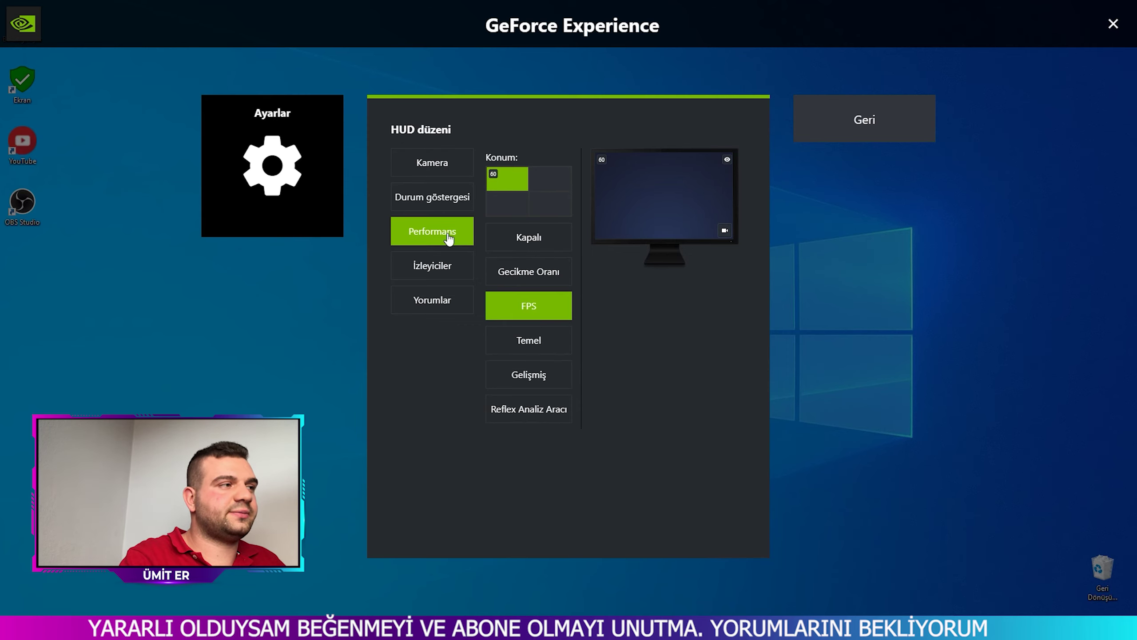
{"action": "left_click", "coordinate": [532, 237]}
{"action": "left_click", "coordinate": [496, 177]}
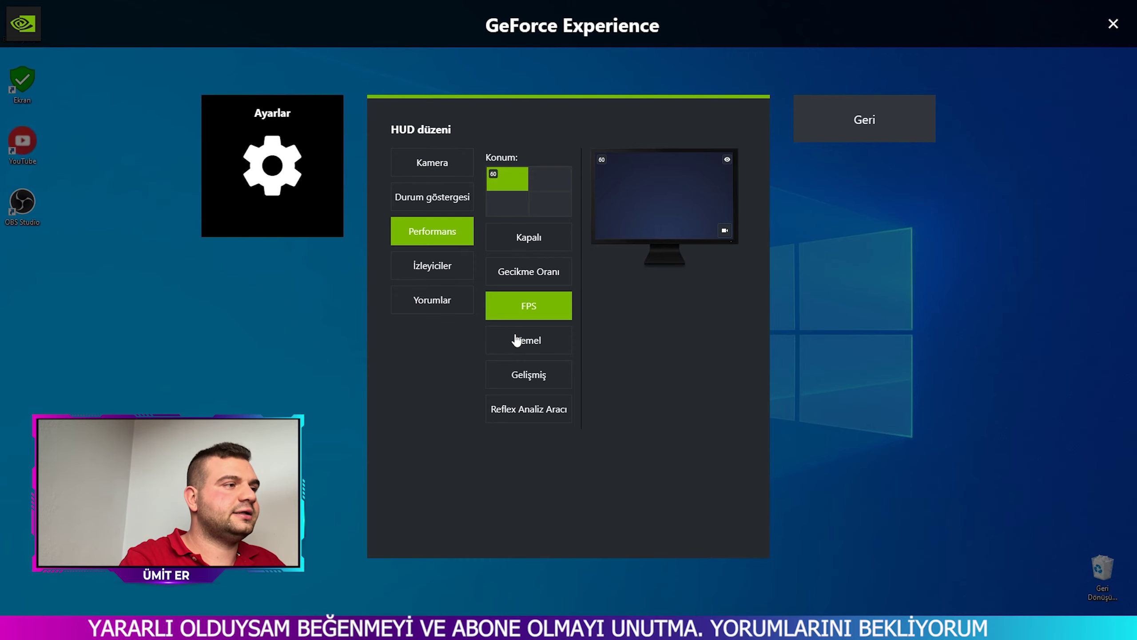
Show the performance overlay briefly, hide it again, and leave the settings
{"action": "key", "text": "alt+r"}
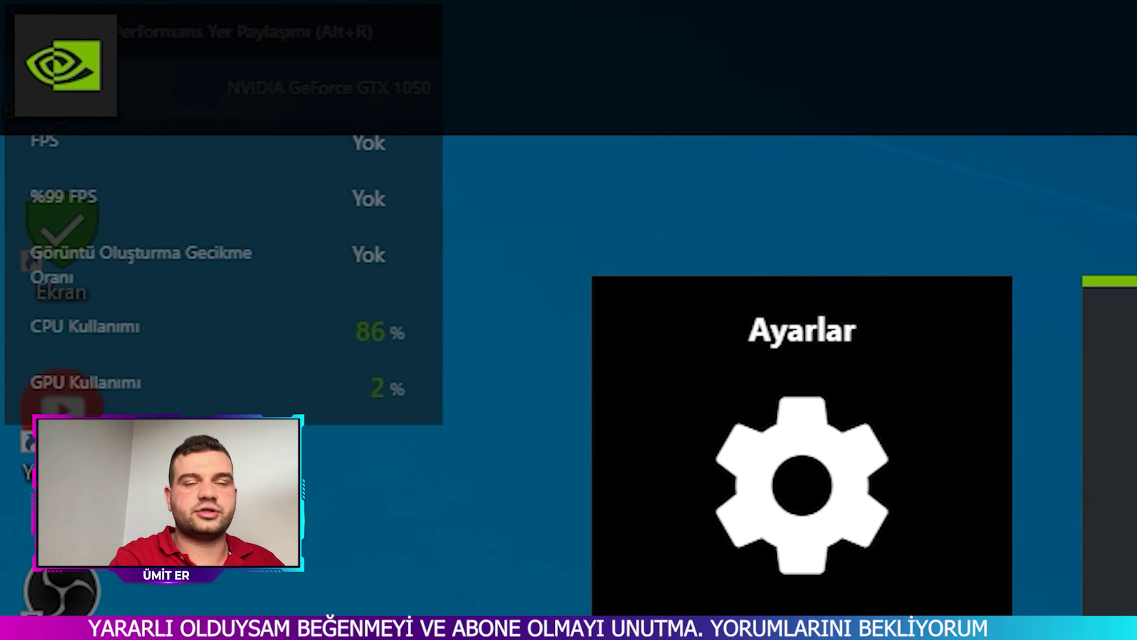
{"action": "key", "text": "alt+r"}
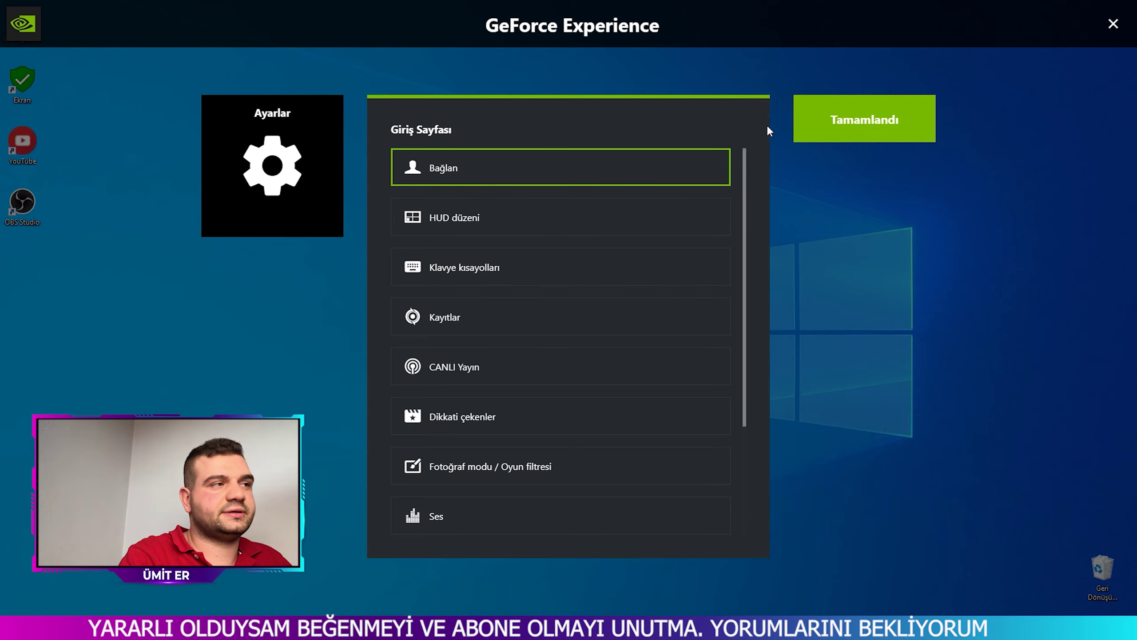
{"action": "left_click", "coordinate": [858, 120]}
Review the microphone modes and the Klavye kısayolları (keyboard shortcuts) list, and return to the overlay's main view
{"action": "mouse_move", "coordinate": [835, 219]}
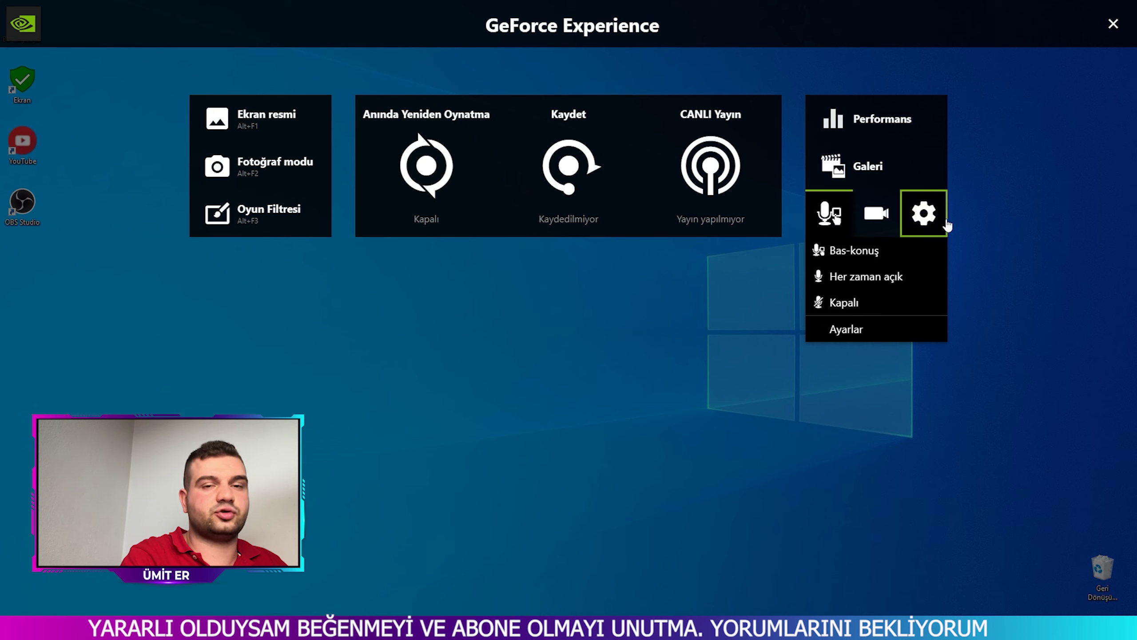
{"action": "left_click", "coordinate": [923, 214]}
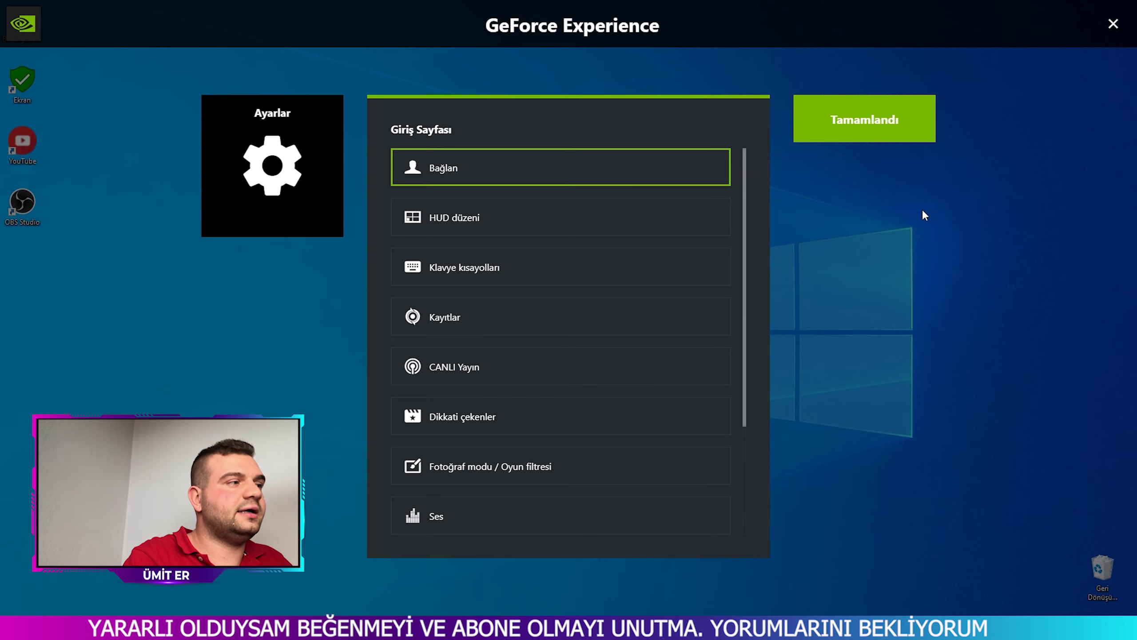
{"action": "left_click", "coordinate": [490, 277]}
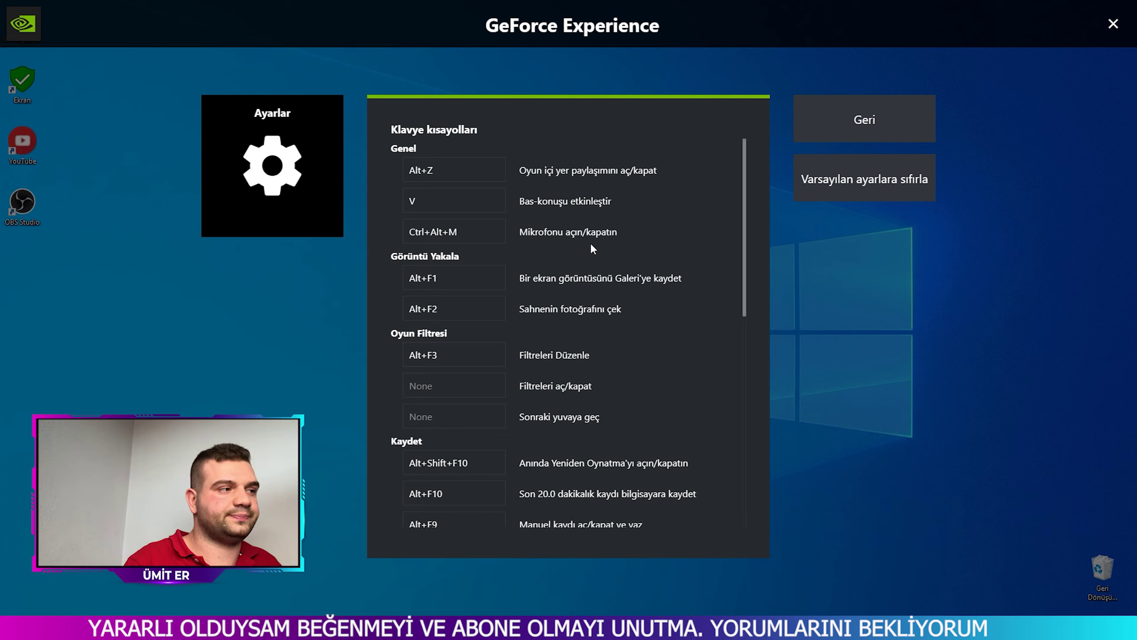
{"action": "left_click", "coordinate": [846, 129]}
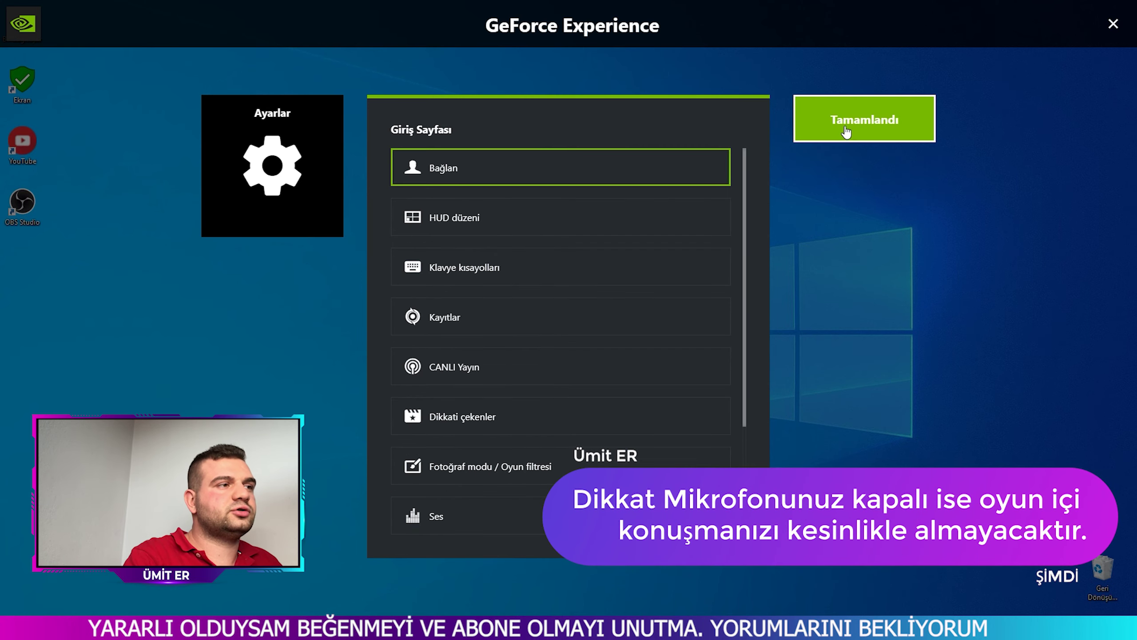
{"action": "left_click", "coordinate": [846, 129]}
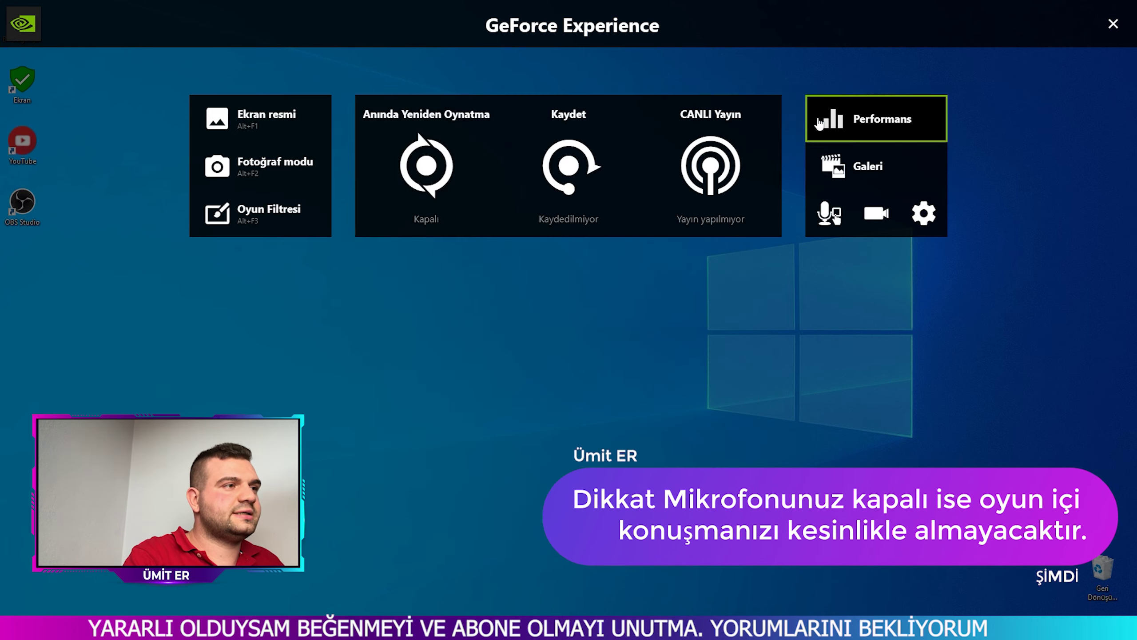
Try the Her iki izi ayır (separate both tracks) option in the microphone's audio settings, and go back without saving
{"action": "left_click", "coordinate": [829, 213]}
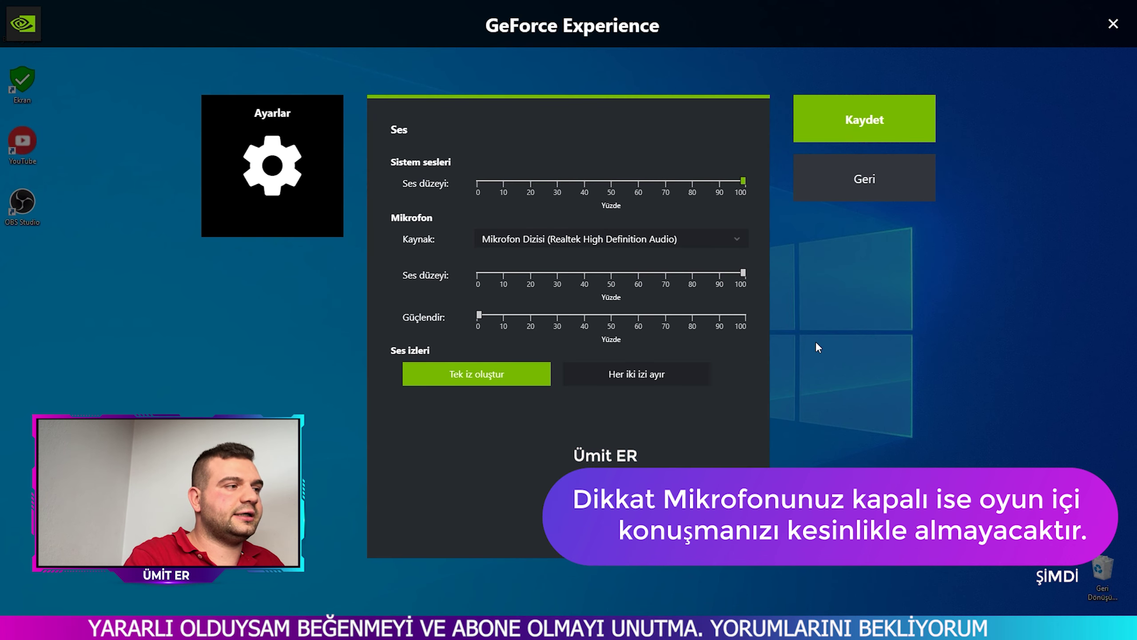
{"action": "left_click", "coordinate": [656, 381]}
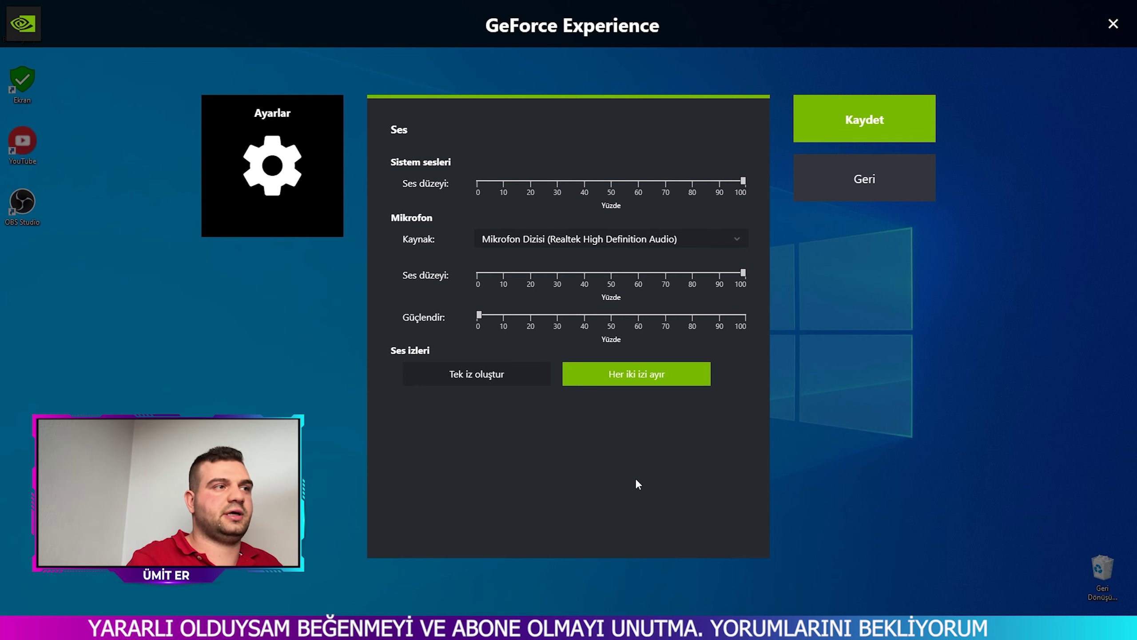
{"action": "left_click", "coordinate": [884, 192]}
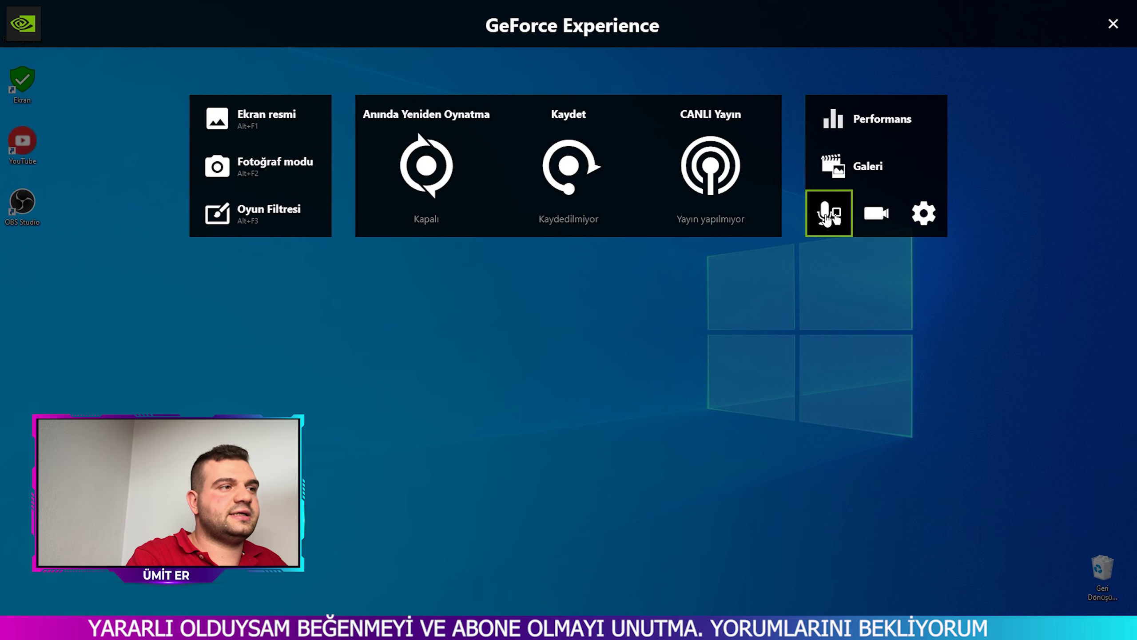
View the microphone mode choices and the start options for manual recording (Kaydet)
{"action": "left_click", "coordinate": [828, 214]}
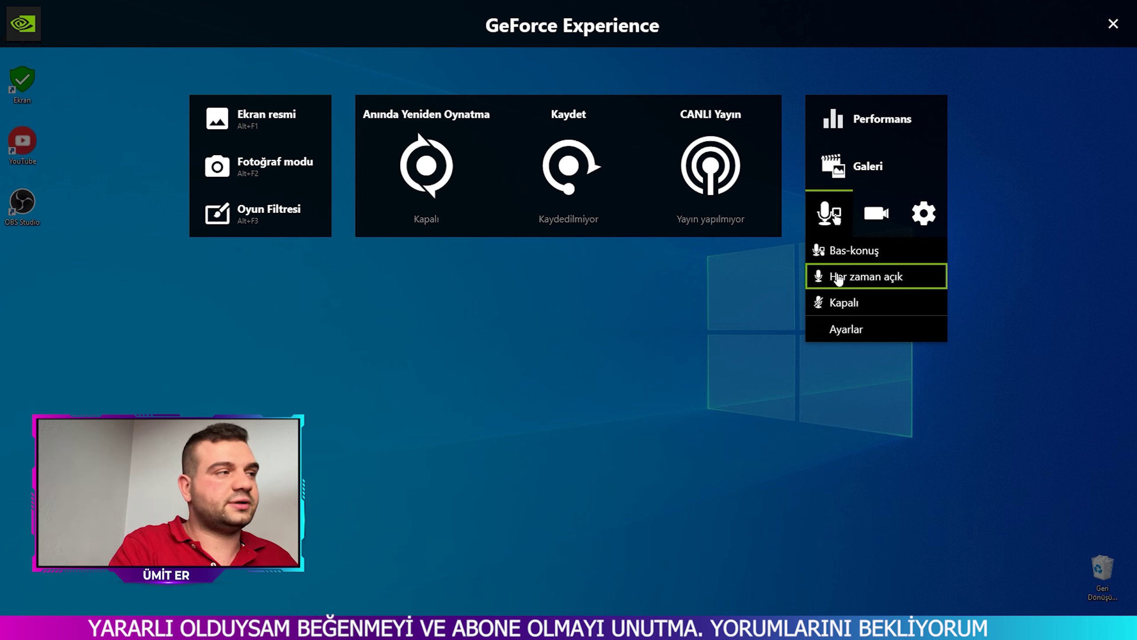
{"action": "left_click", "coordinate": [577, 172]}
{"action": "left_click", "coordinate": [579, 170]}
{"action": "left_click", "coordinate": [581, 169]}
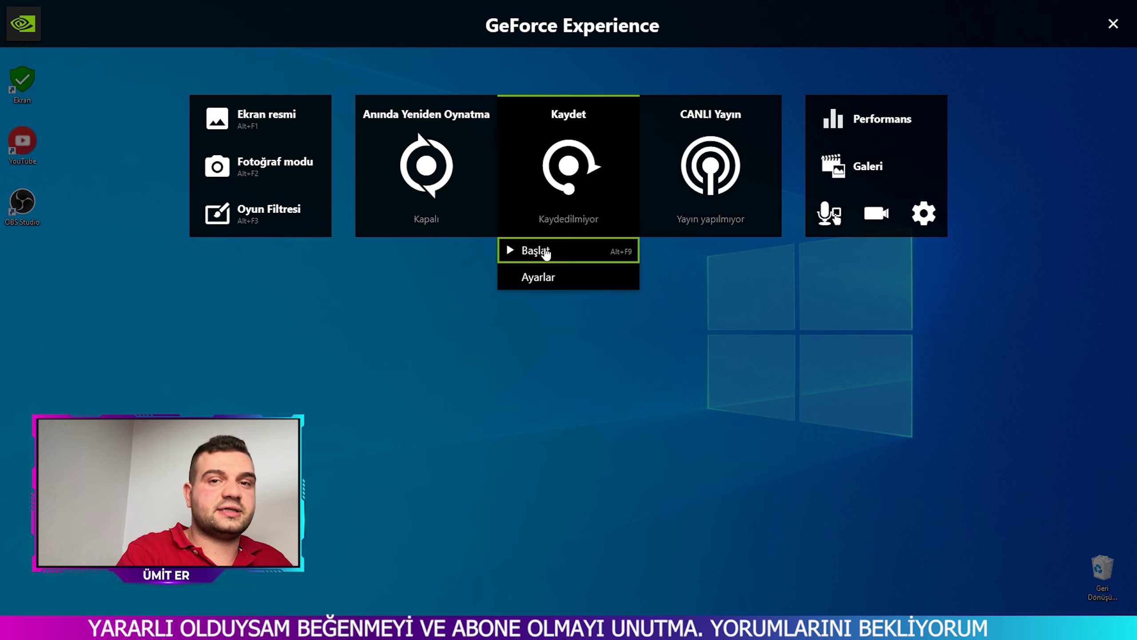
Inspect the save location for videos in the Kayıtlar settings, browse its folders, and go back without changing it
{"action": "left_click", "coordinate": [926, 214]}
{"action": "scroll", "coordinate": [549, 437], "scroll_direction": "down", "scroll_amount": 3}
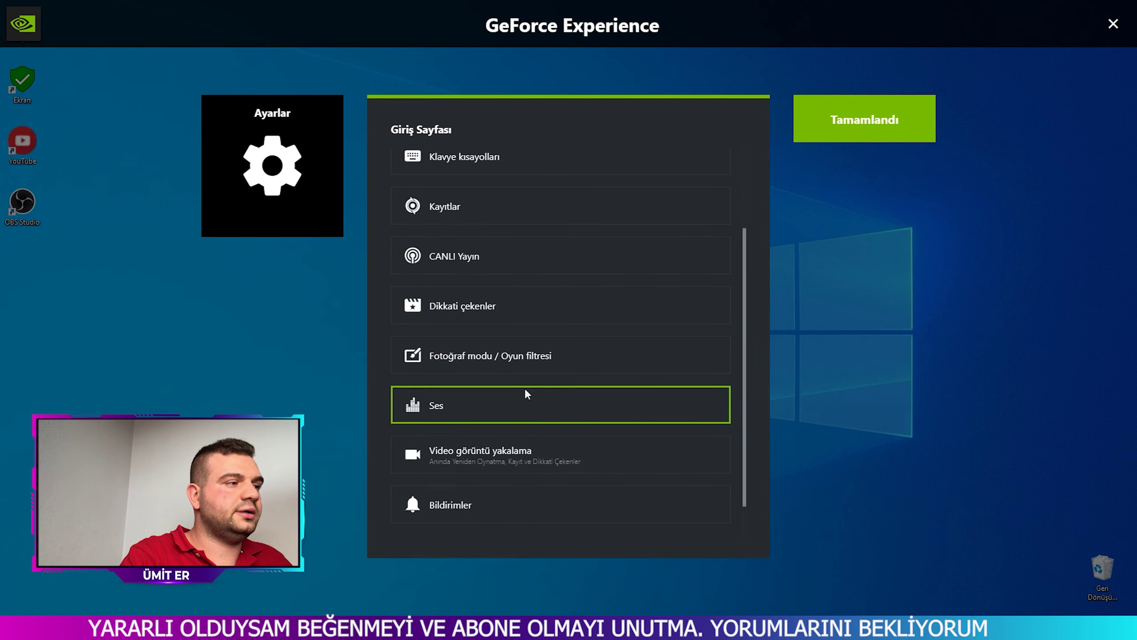
{"action": "scroll", "coordinate": [555, 377], "scroll_direction": "up", "scroll_amount": 3}
{"action": "left_click", "coordinate": [450, 323]}
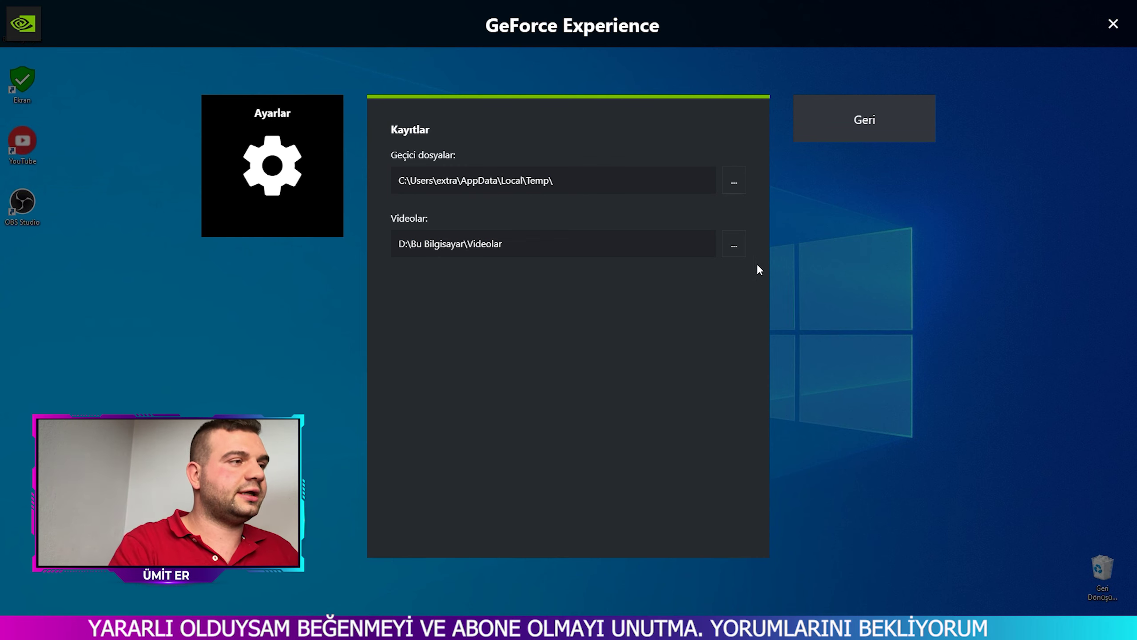
{"action": "left_click", "coordinate": [734, 245]}
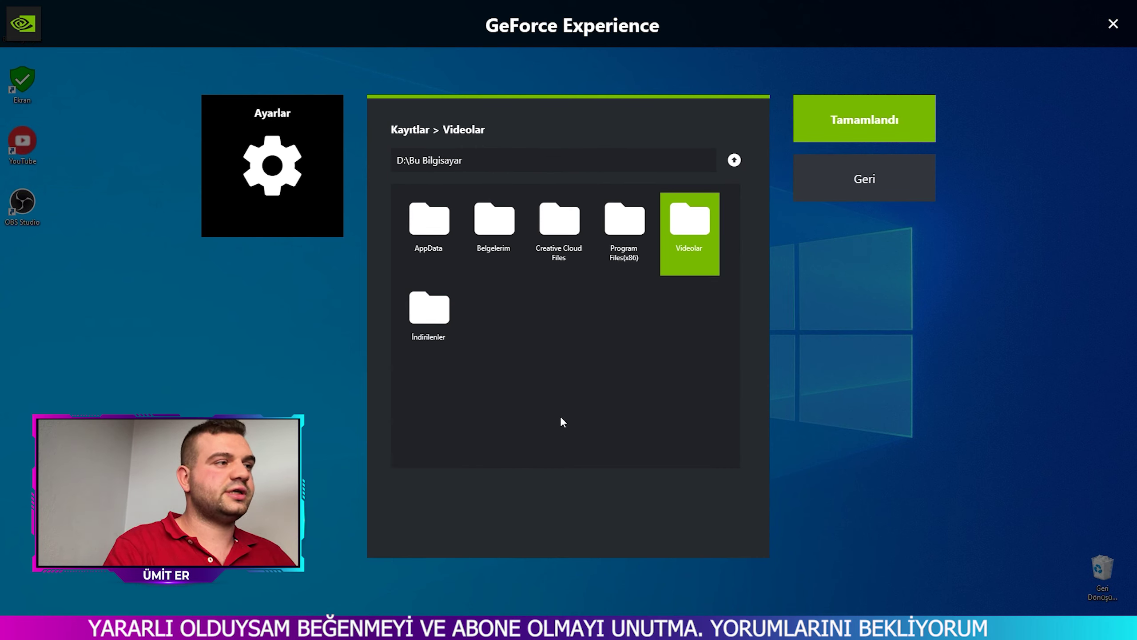
{"action": "left_click", "coordinate": [913, 196]}
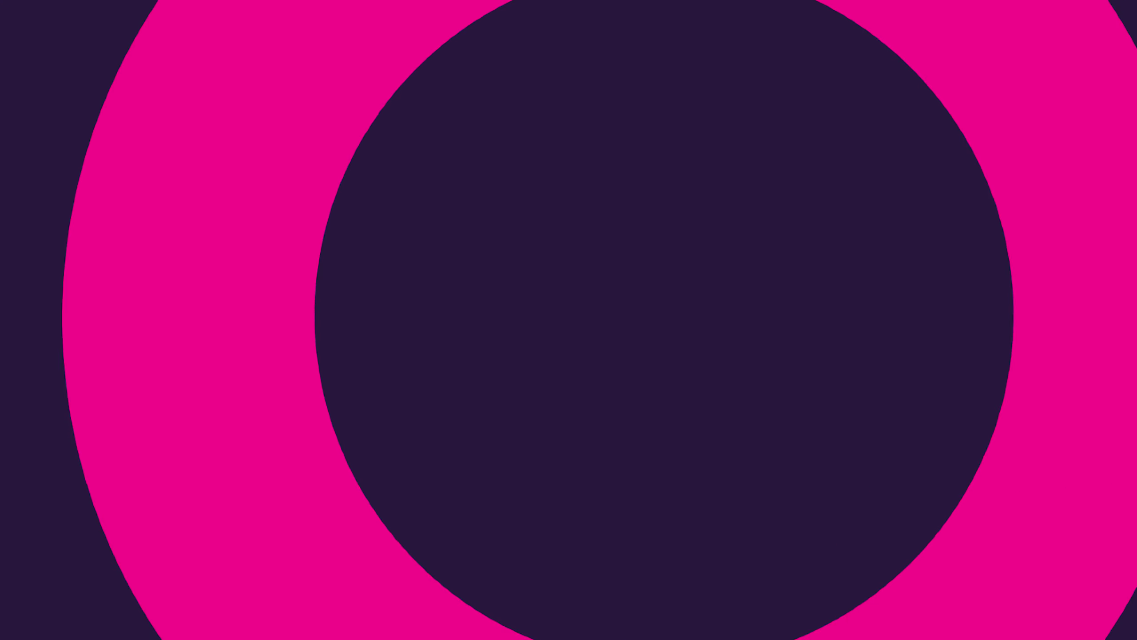